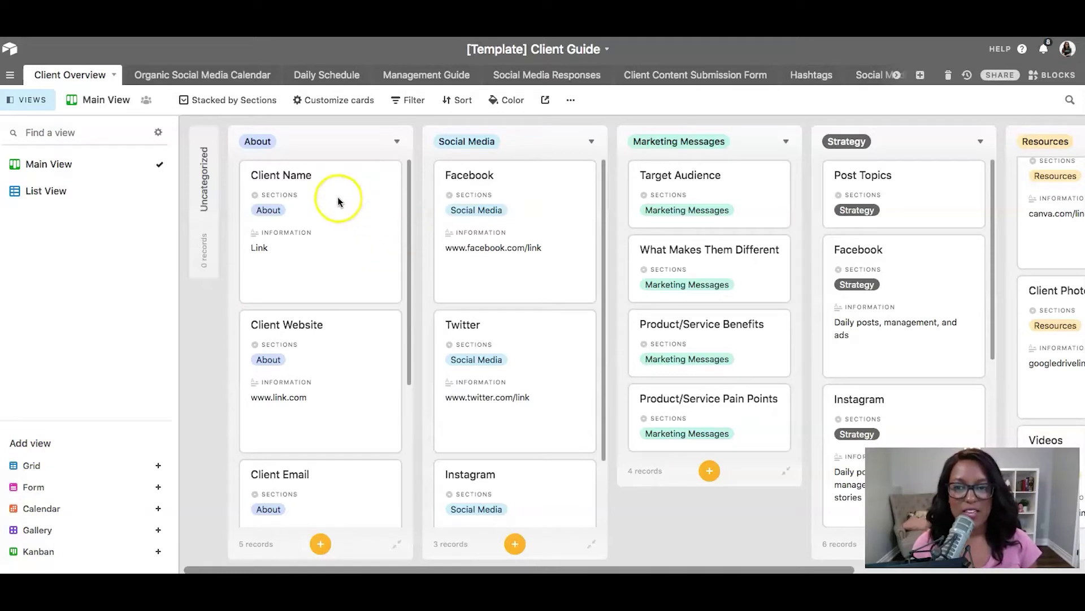
Step: Scroll across the template's kanban board to browse the Strategy and Resources stacks
scroll(310, 249, down, 3)
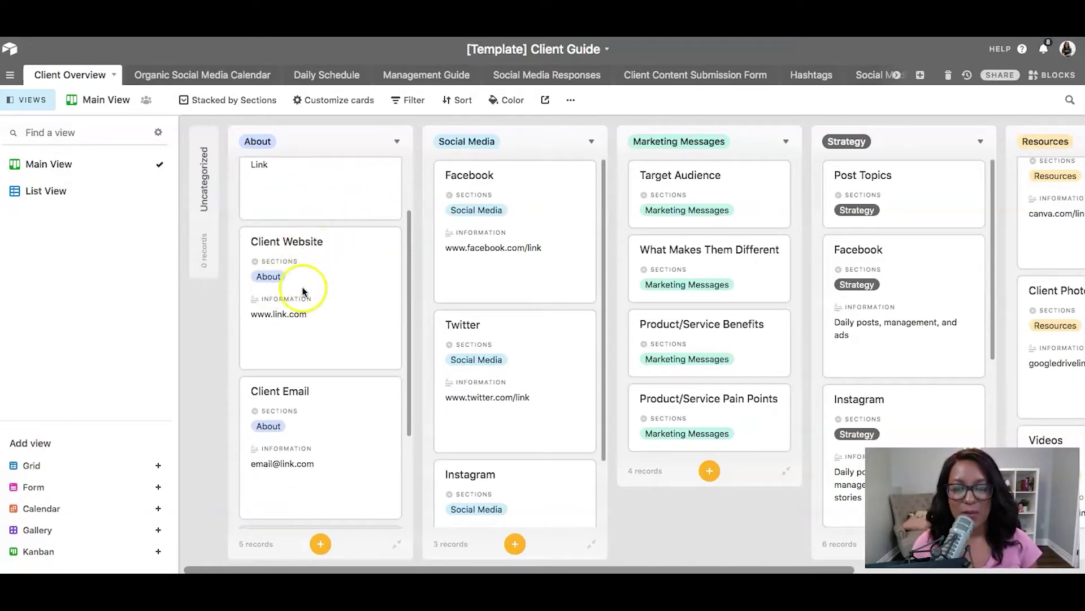
scroll(305, 288, down, 5)
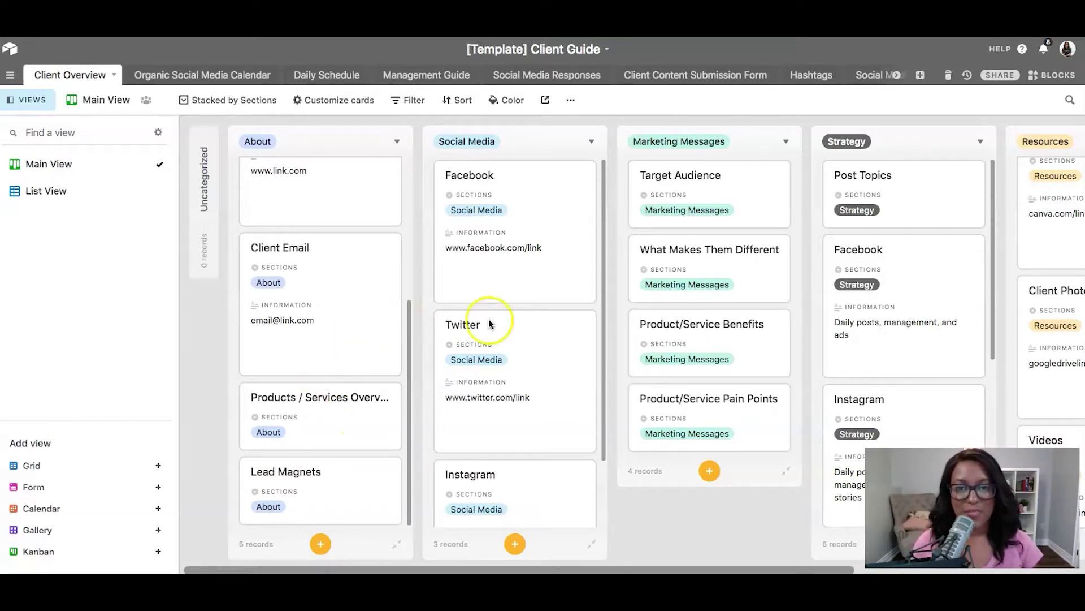
scroll(573, 259, down, 3)
scroll(574, 261, up, 3)
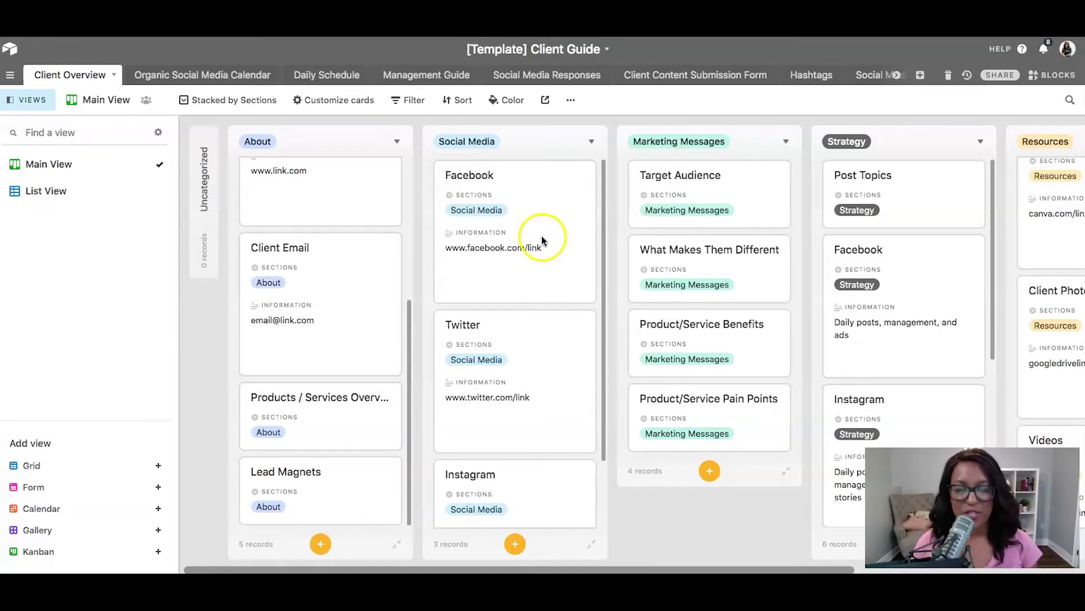
scroll(541, 238, down, 1)
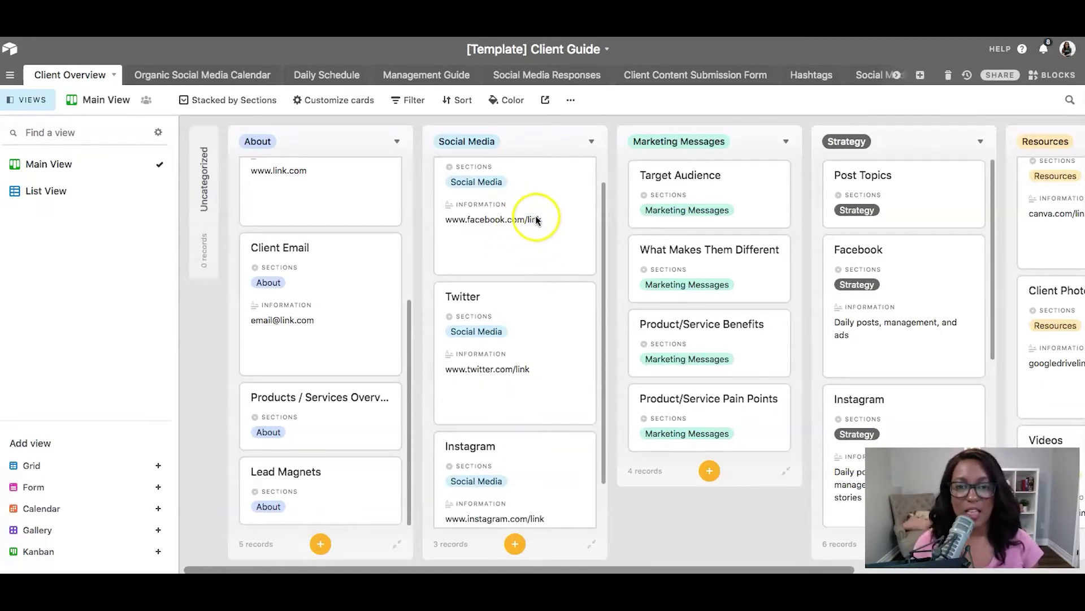
scroll(523, 359, down, 2)
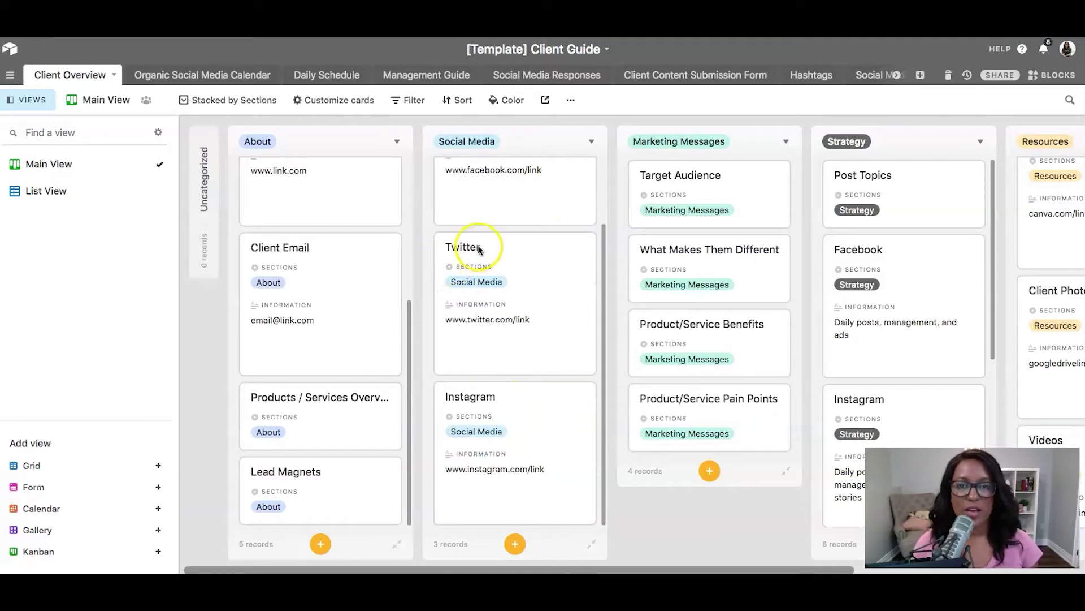
scroll(478, 257, up, 3)
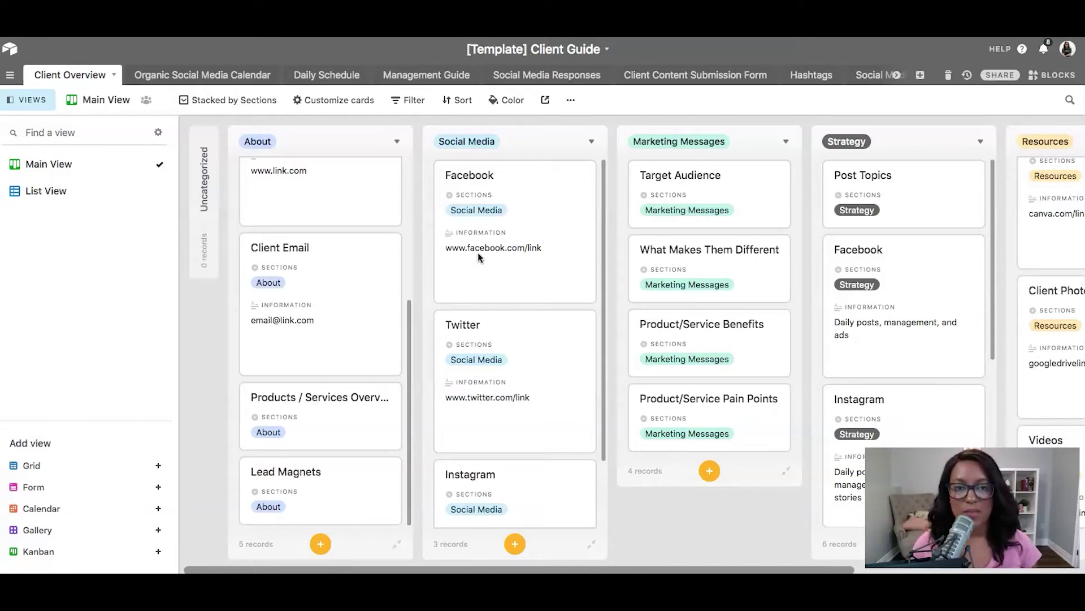
scroll(476, 251, right, 5)
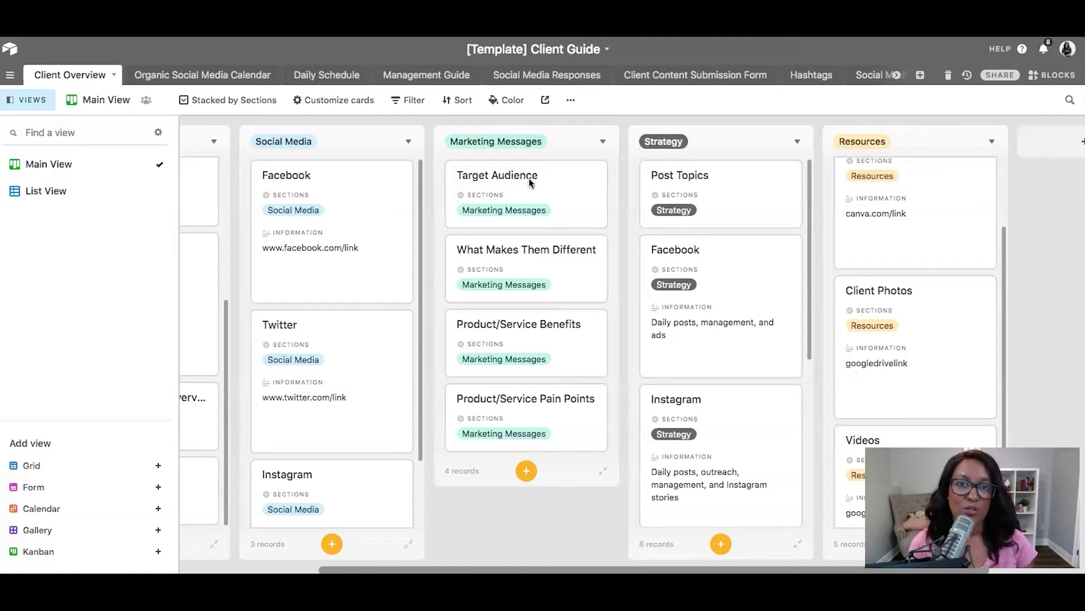
scroll(530, 181, right, 3)
Step: Switch to the client's completed base and scroll its Client Overview board of real client details
click(596, 171)
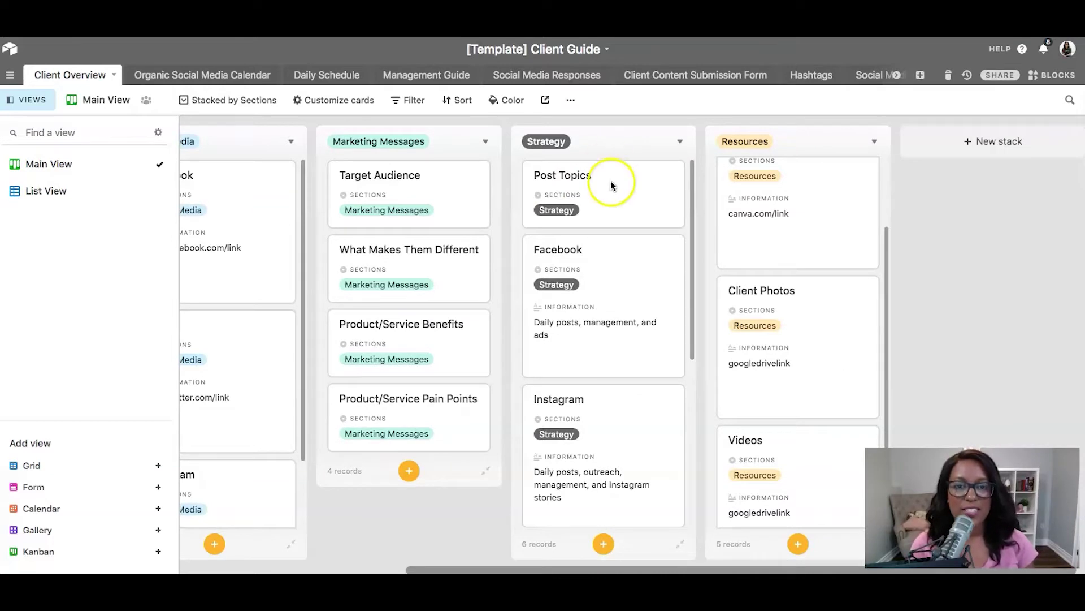
click(610, 219)
scroll(611, 218, down, 3)
scroll(611, 218, down, 3)
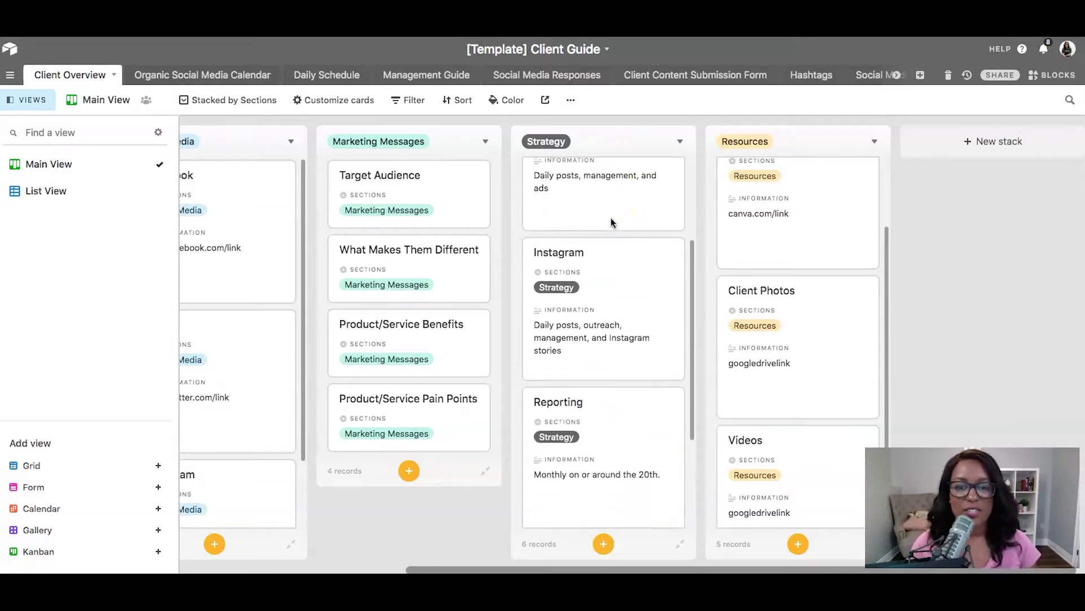
scroll(611, 221, down, 3)
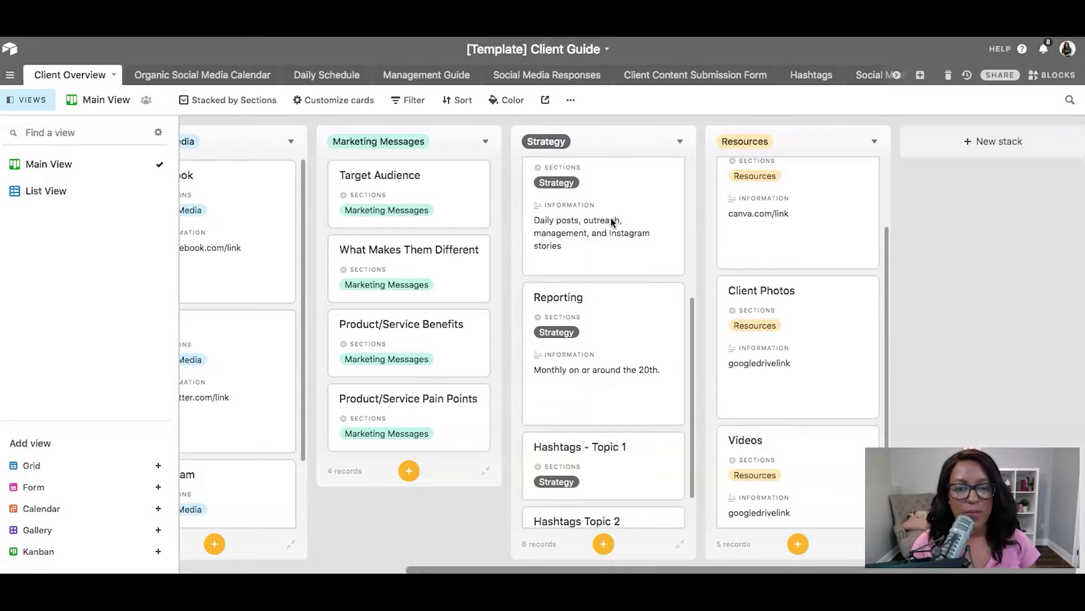
click(613, 395)
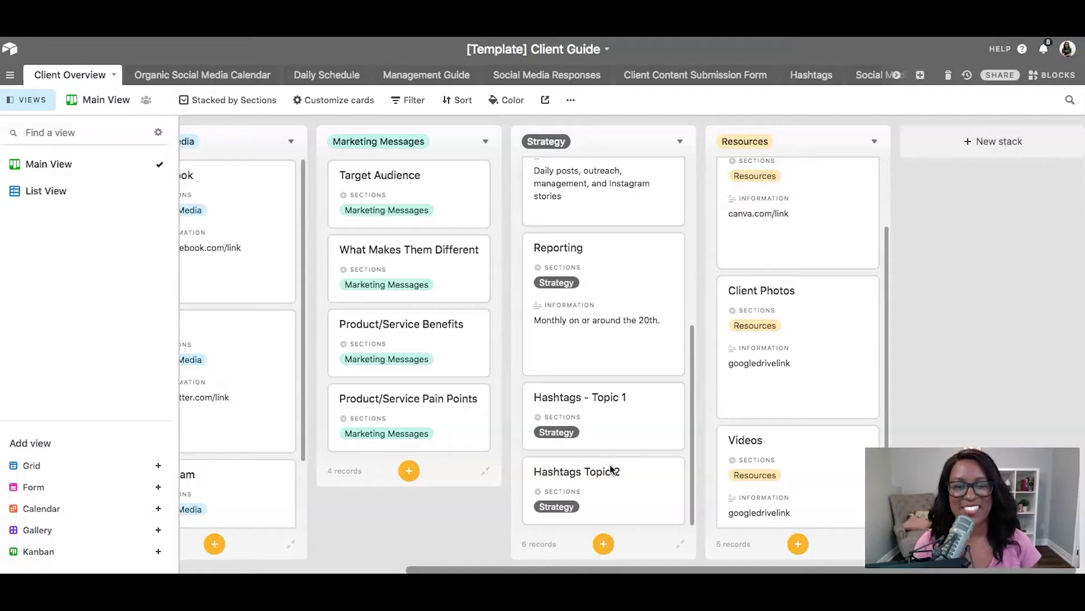
scroll(729, 285, up, 3)
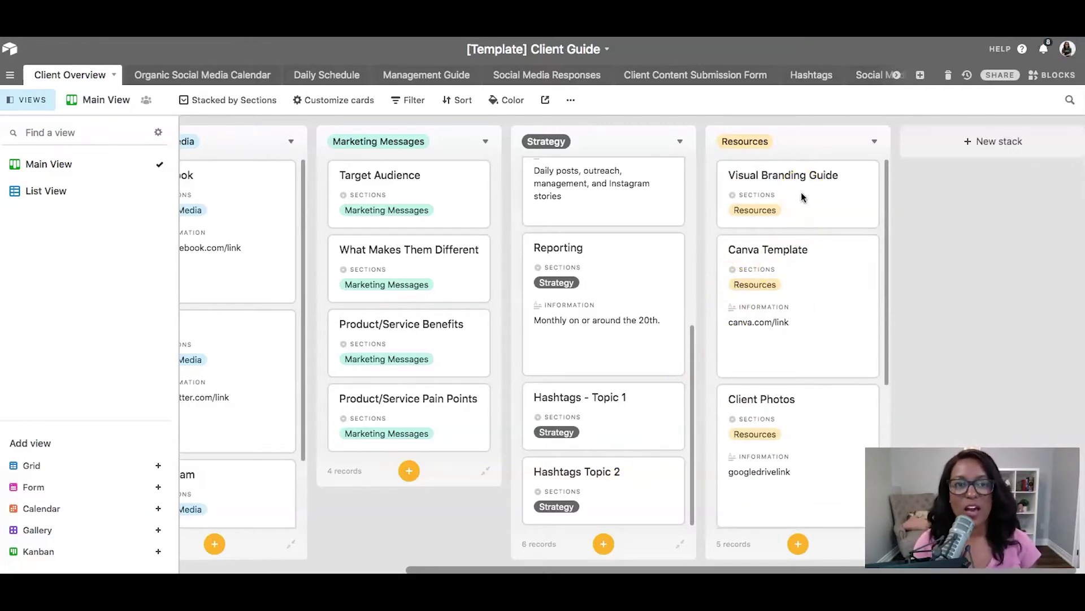
scroll(801, 194, down, 2)
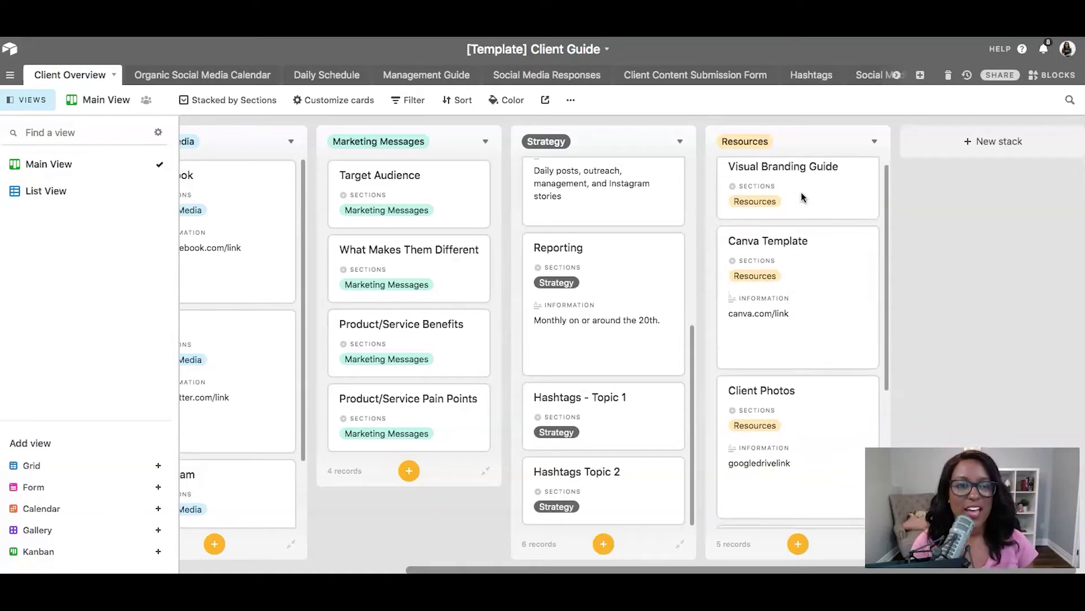
scroll(802, 193, down, 1)
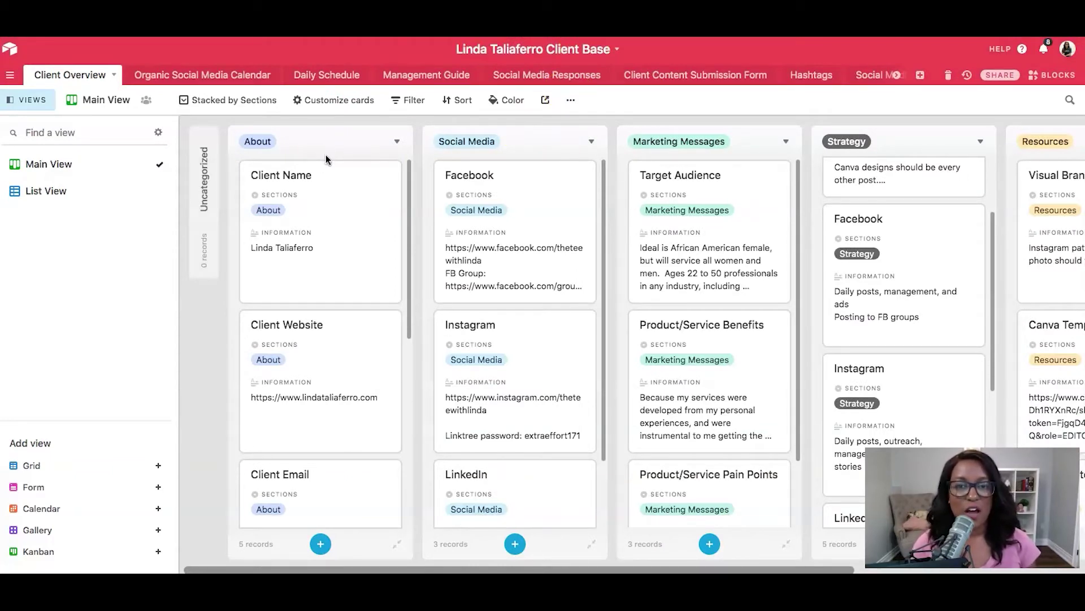
Step: Scroll down the About stack and expand the Lead Magnets card, with its four links and activity log
scroll(330, 179, down, 3)
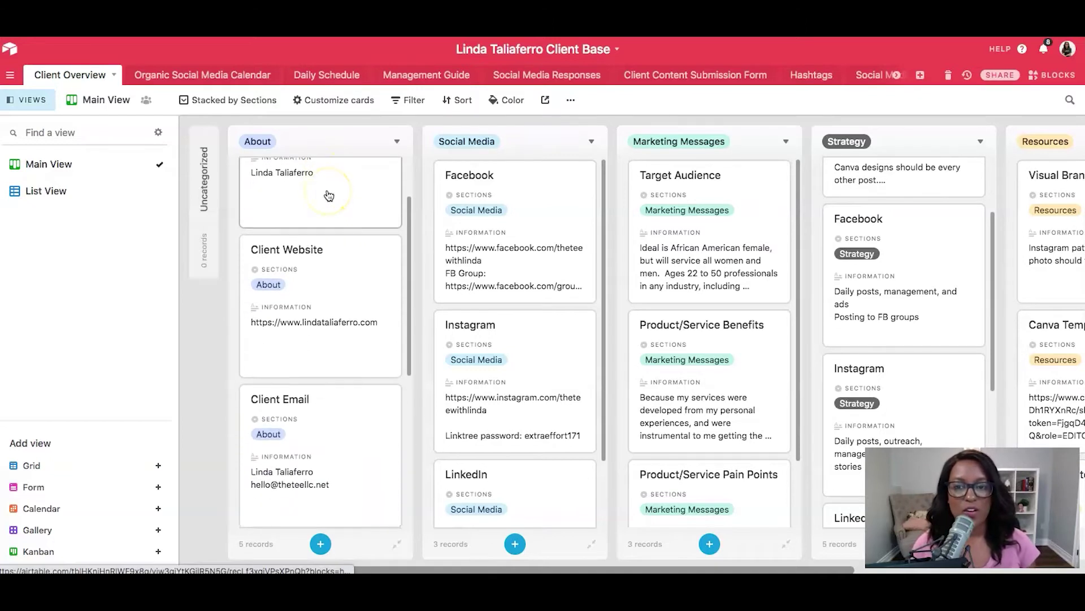
scroll(329, 195, down, 4)
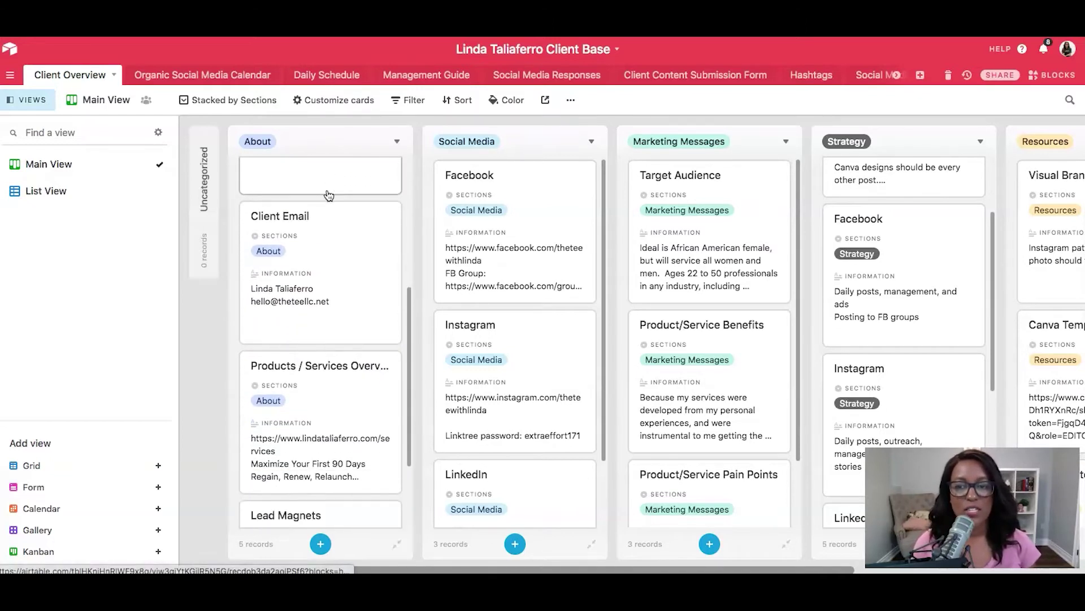
scroll(329, 195, down, 3)
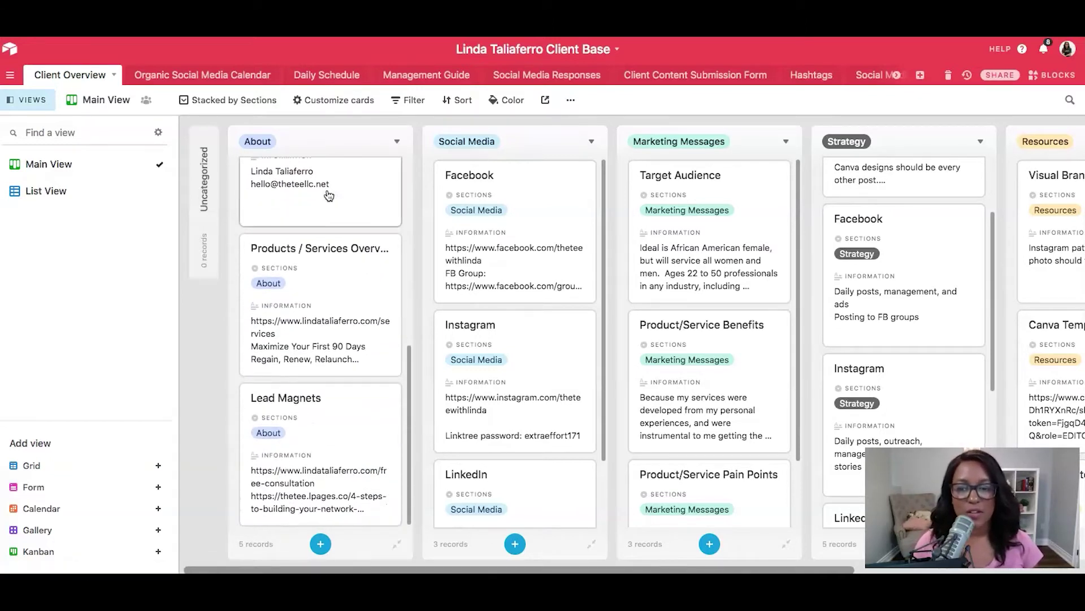
click(317, 447)
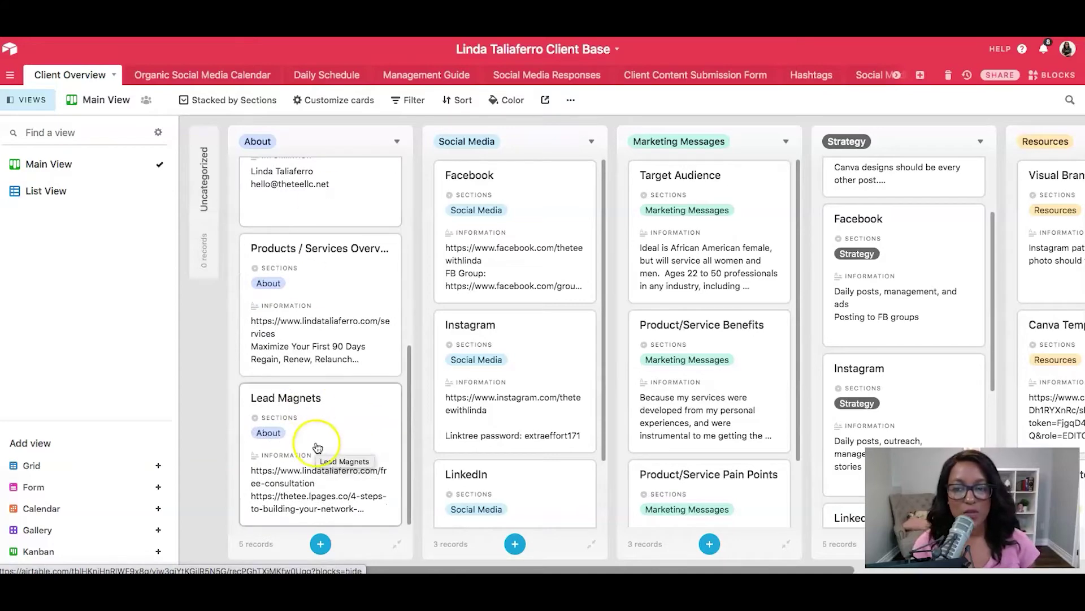
click(318, 448)
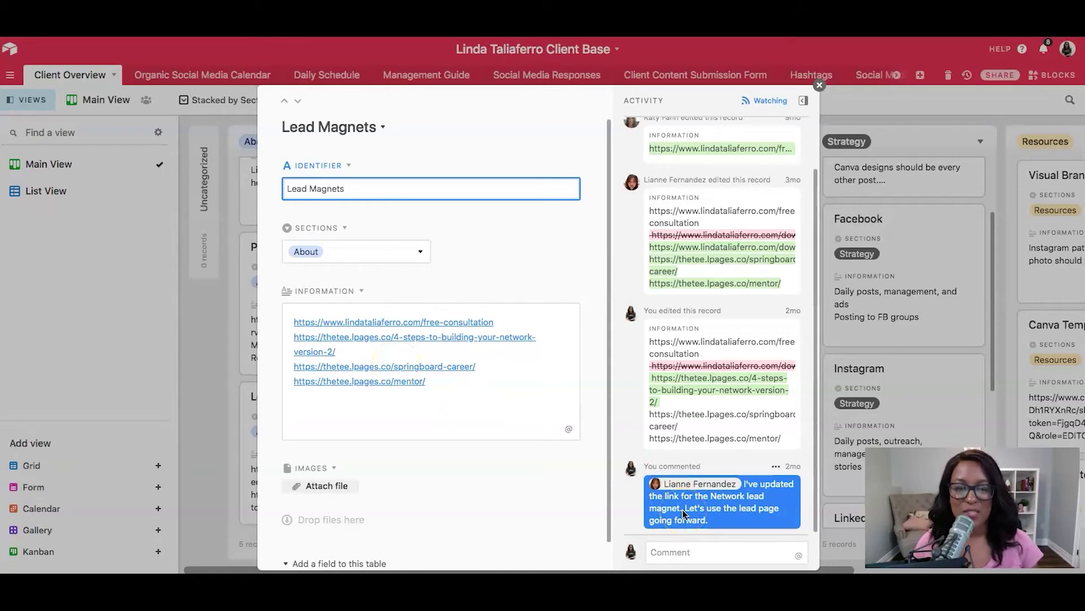
Step: Put the cursor in the Lead Magnets comment box, then close the record and scroll the board
click(684, 553)
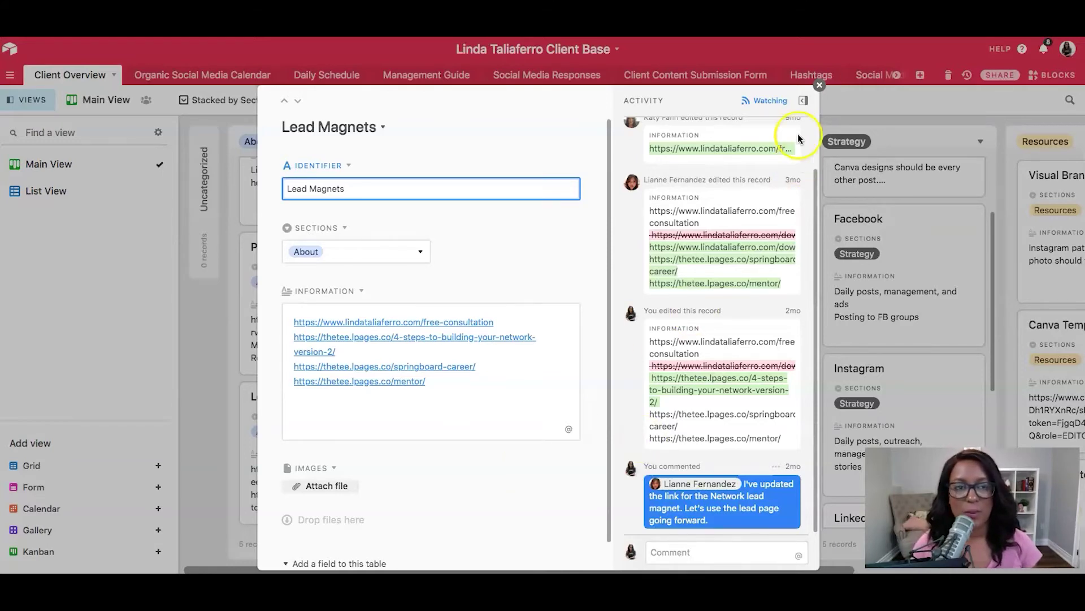
click(819, 85)
scroll(561, 222, down, 3)
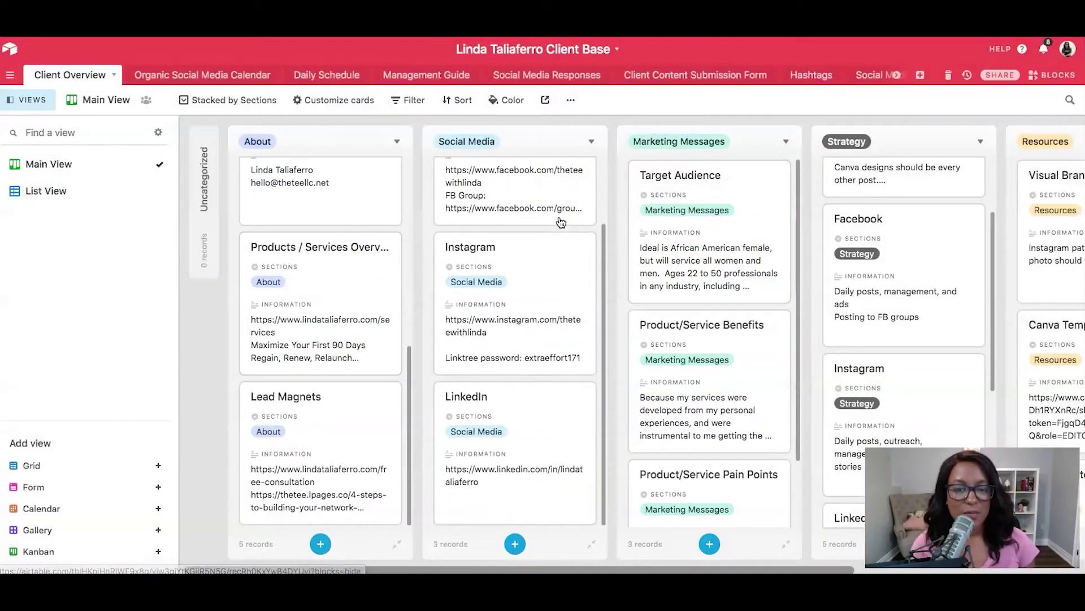
scroll(509, 238, right, 5)
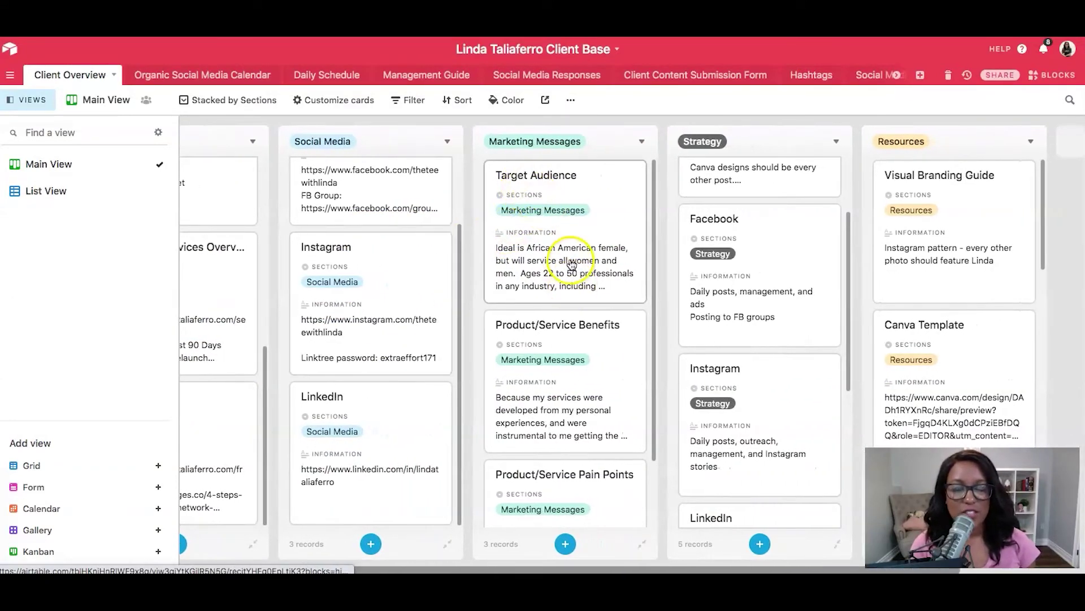
click(573, 289)
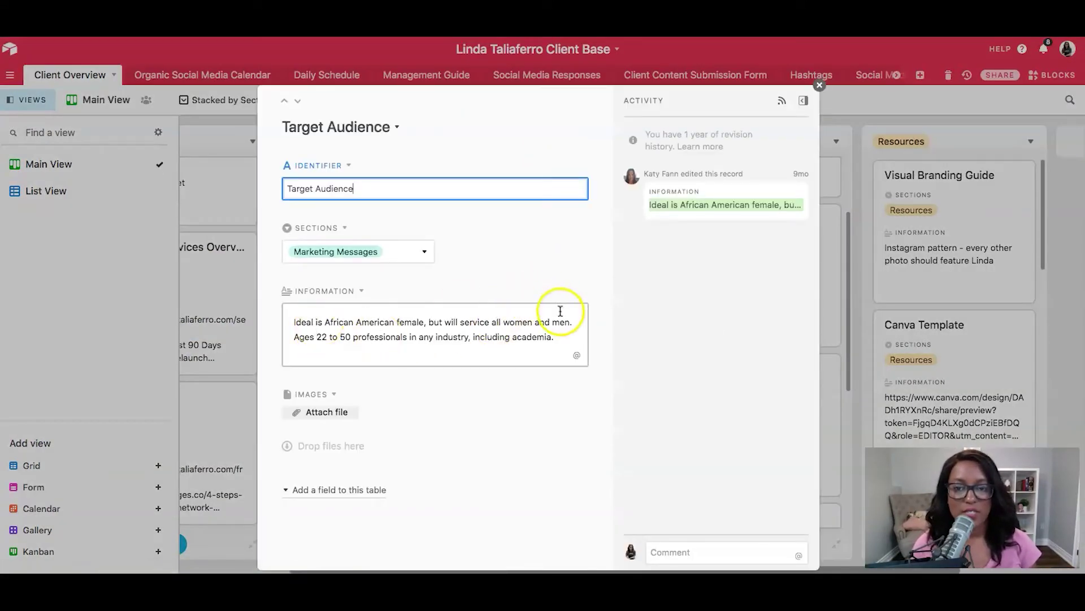
click(819, 85)
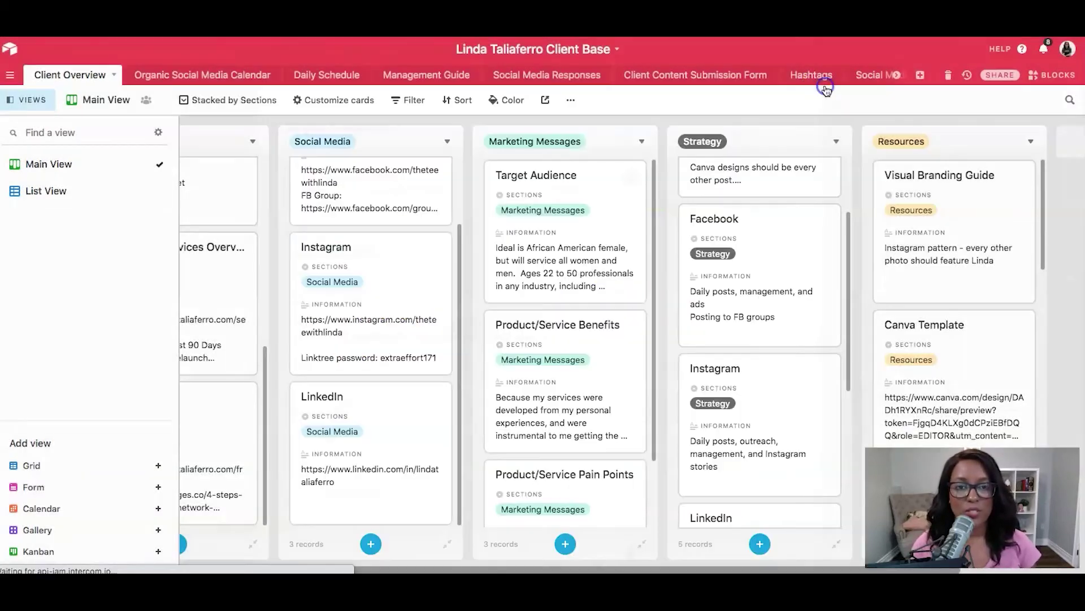
scroll(593, 283, down, 3)
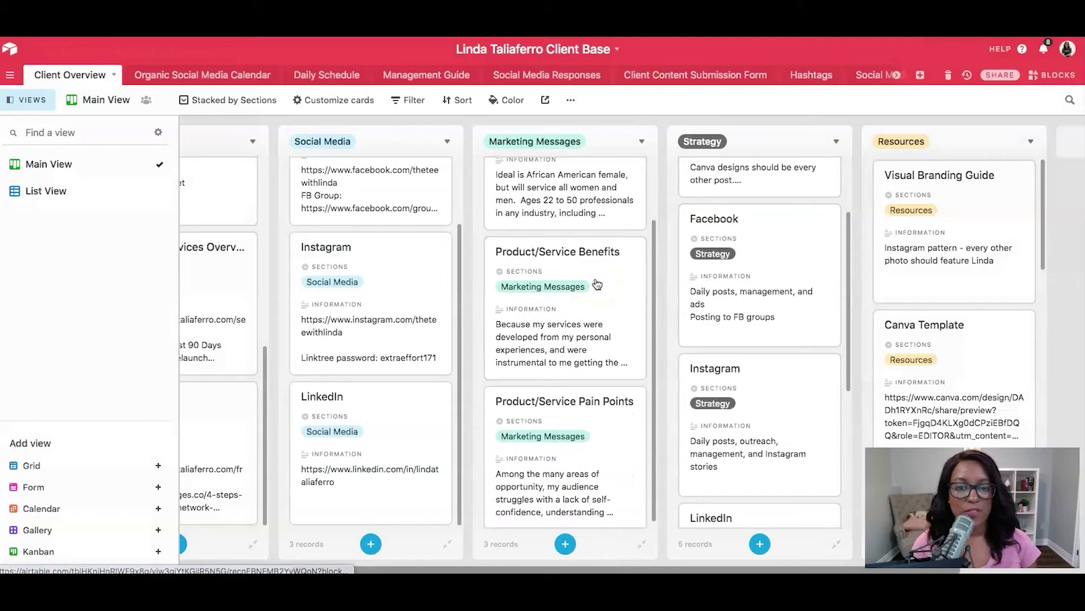
Step: Expand the Post Topics card in the Strategy stack, then close it
click(581, 445)
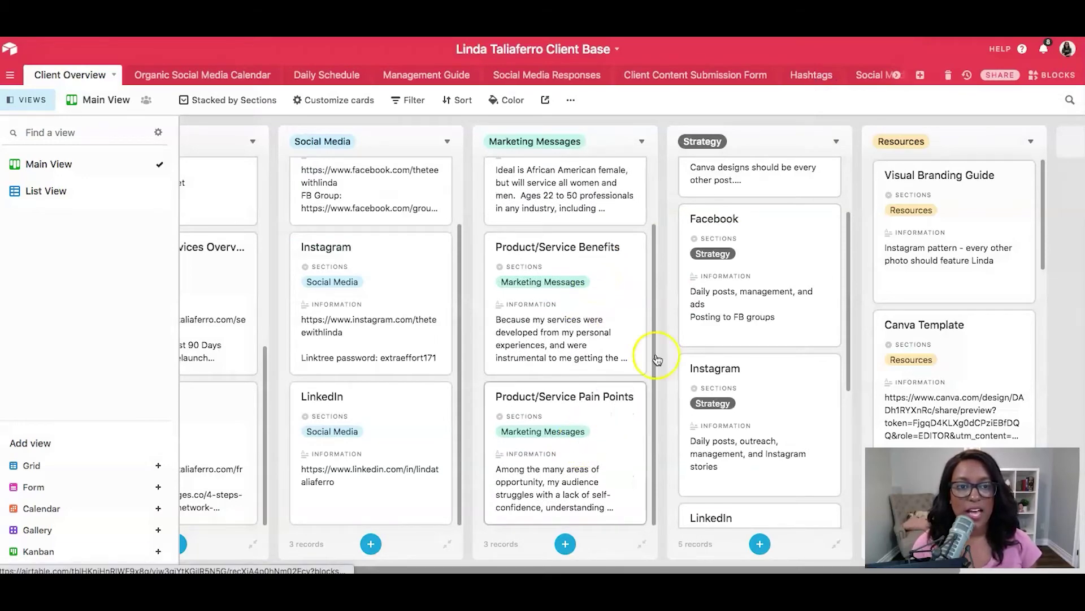
scroll(752, 180, up, 3)
scroll(752, 180, right, 5)
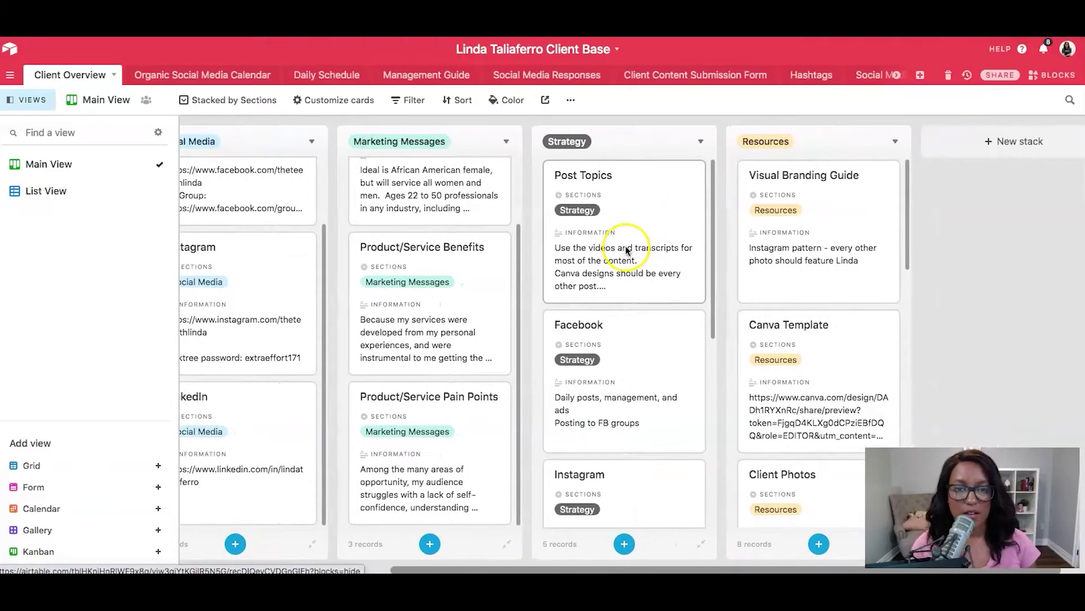
click(626, 249)
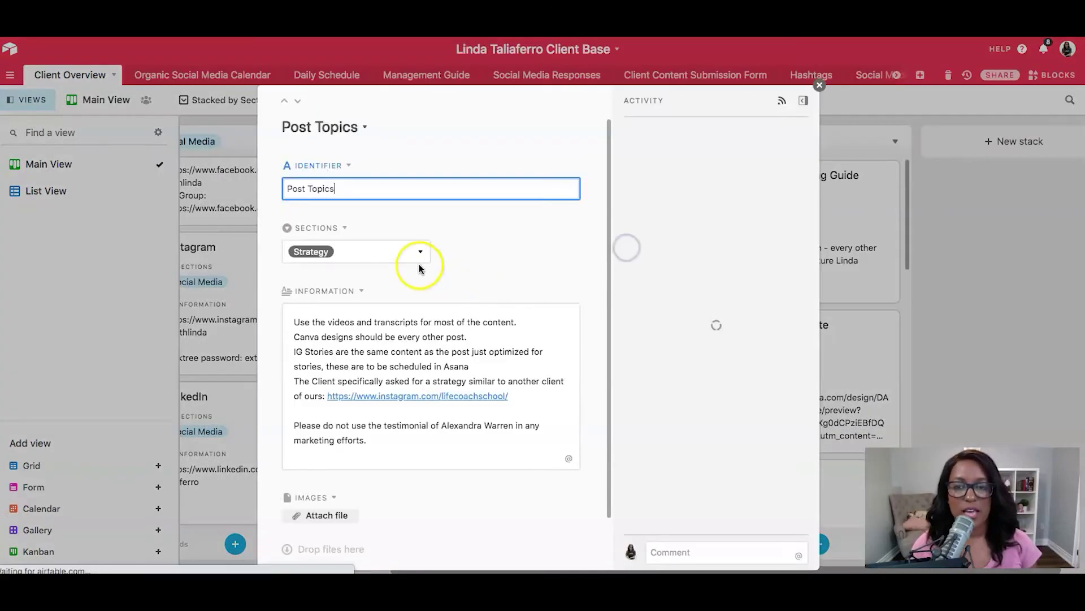
click(819, 85)
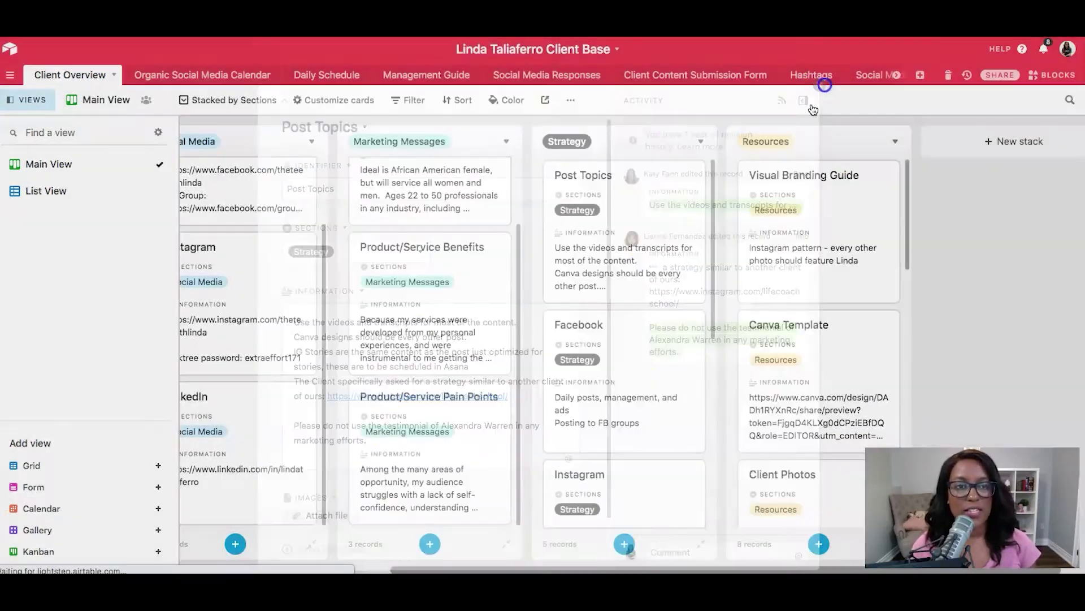
Step: Scroll the Strategy stack and expand the Reporting record showing its monthly and weekly Facebook Ad reporting
scroll(647, 240, down, 4)
scroll(647, 240, down, 5)
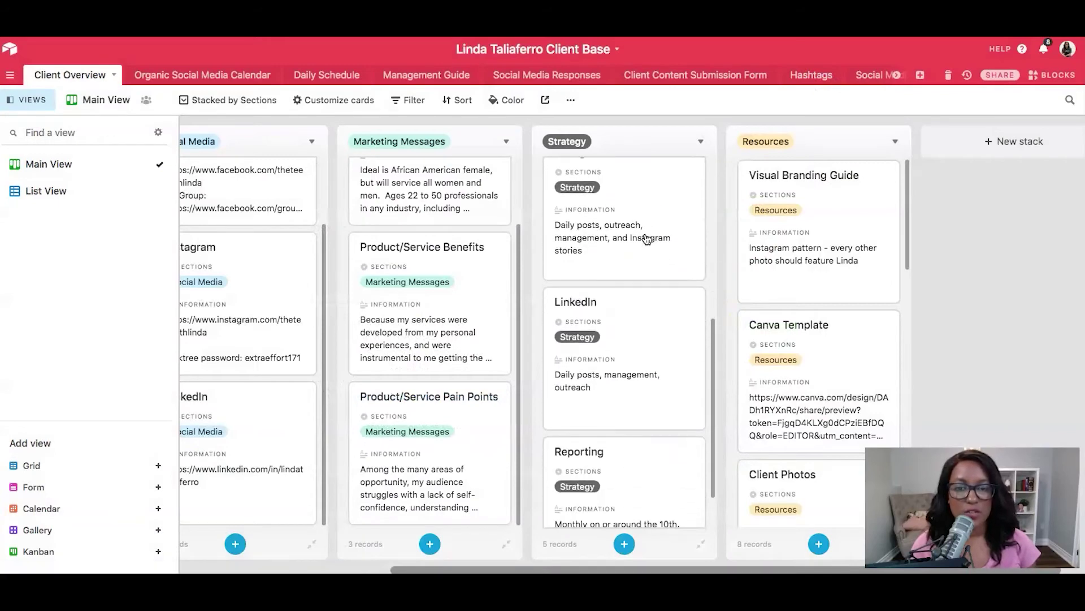
click(637, 518)
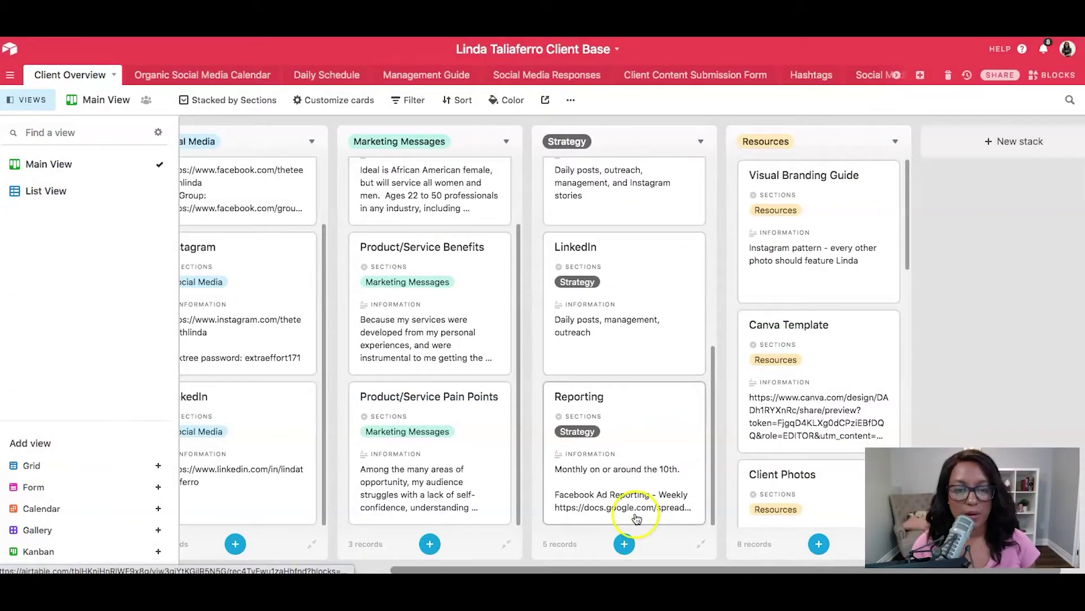
click(633, 503)
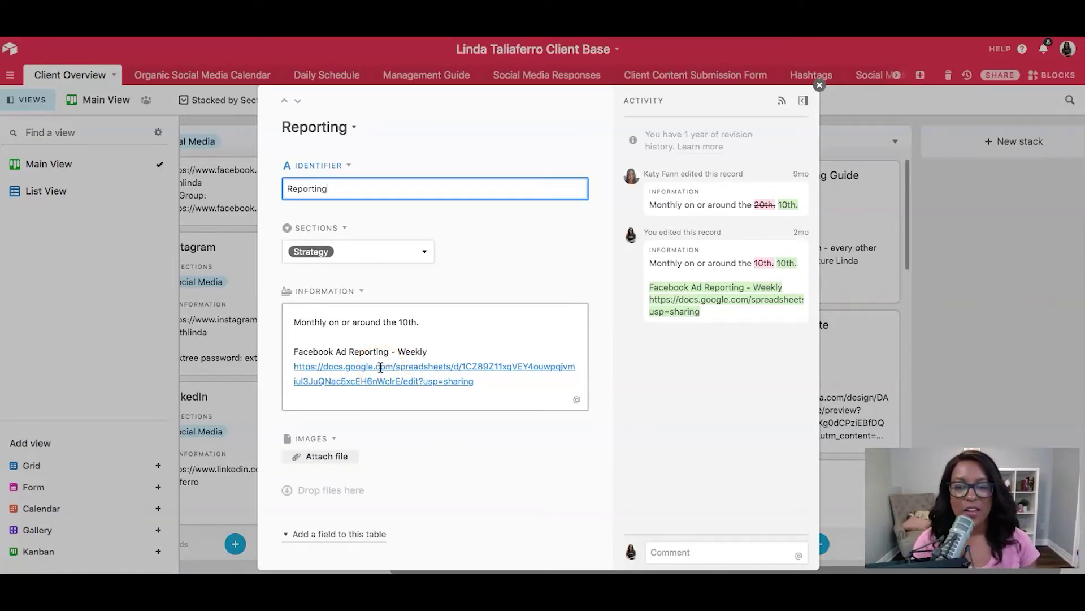
click(773, 117)
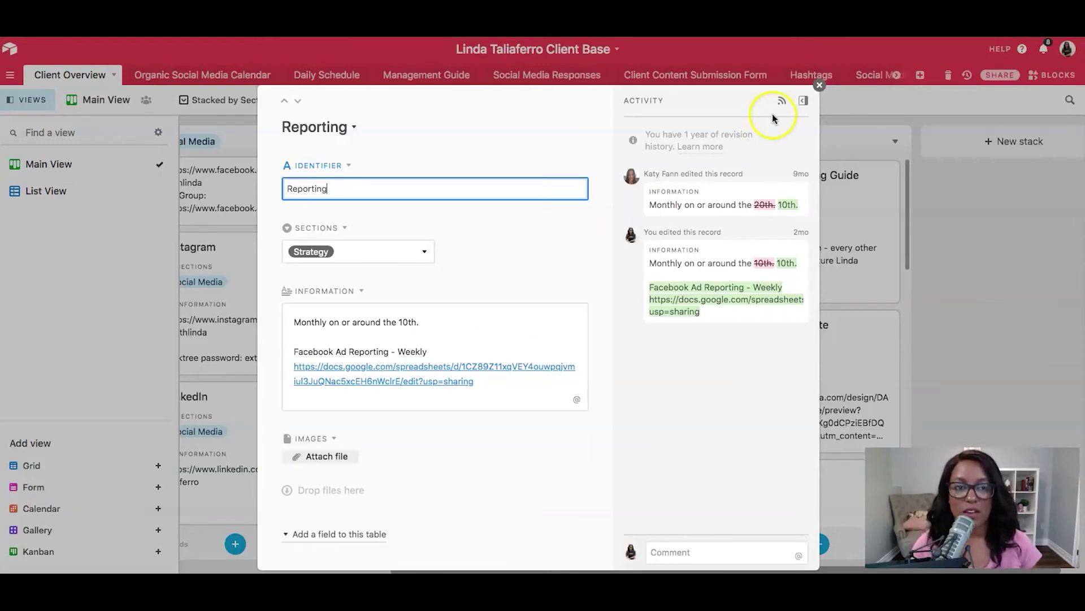
Step: Close the Reporting record and scroll through the Resources stack's eight cards, from Canva Template to Meeting Notes
click(819, 85)
scroll(783, 212, right, 1)
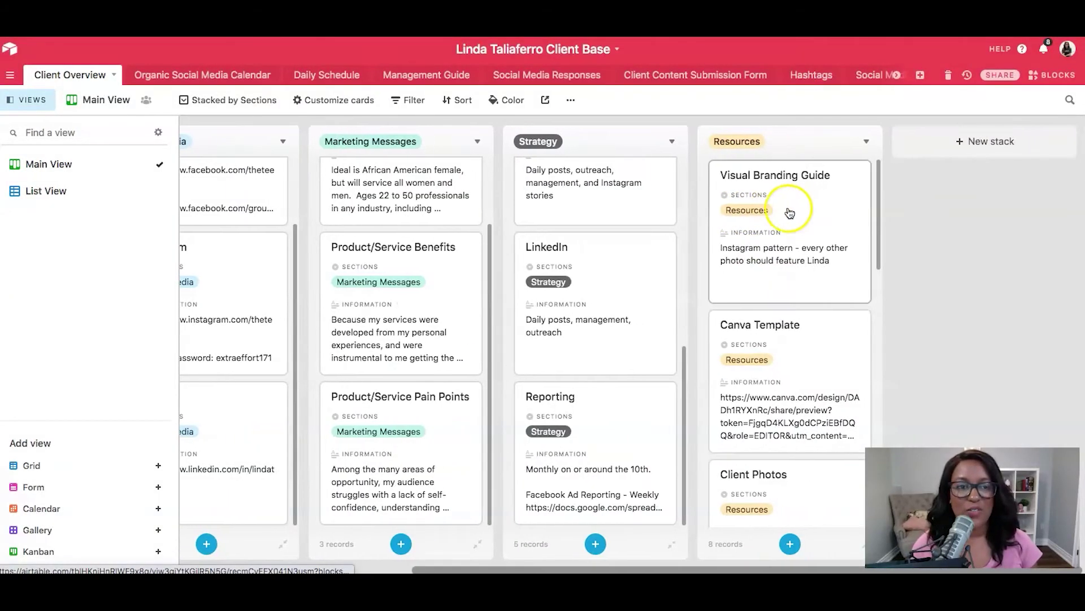
scroll(782, 212, down, 2)
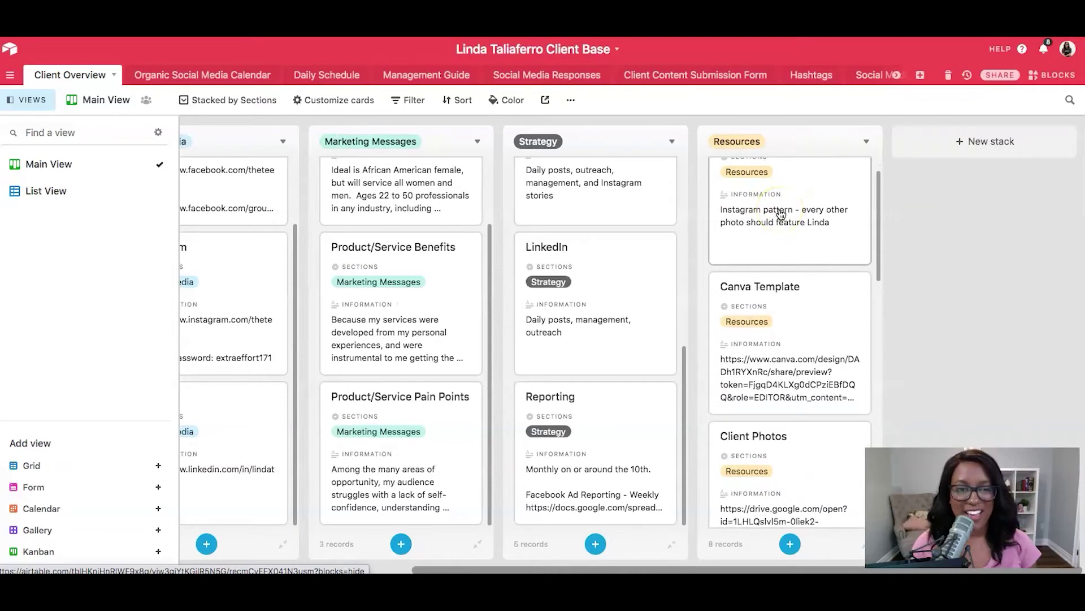
scroll(781, 213, up, 2)
scroll(780, 214, down, 2)
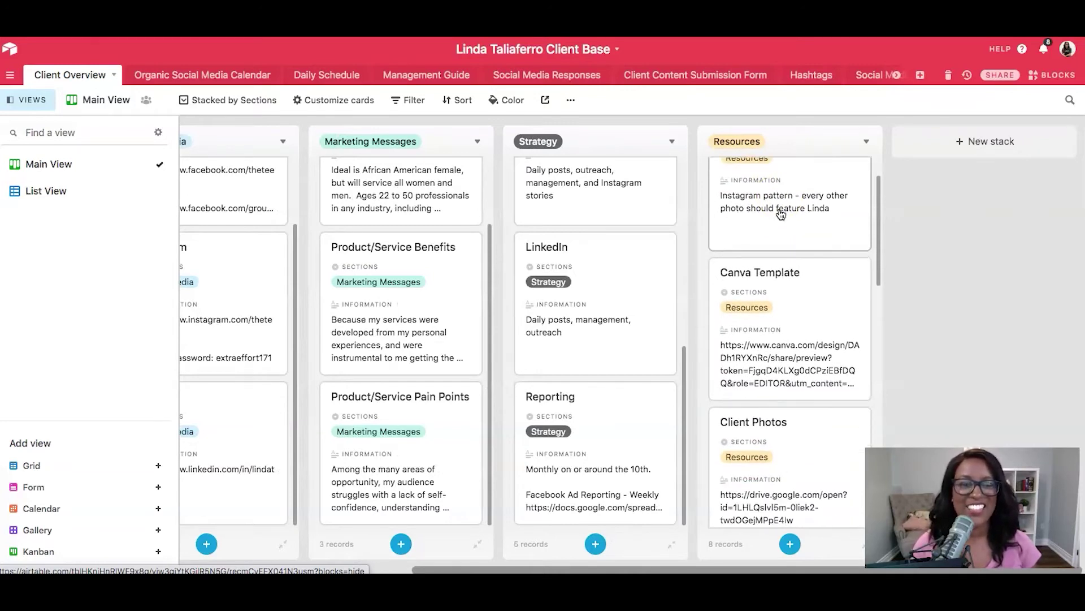
scroll(780, 214, up, 2)
scroll(781, 213, down, 8)
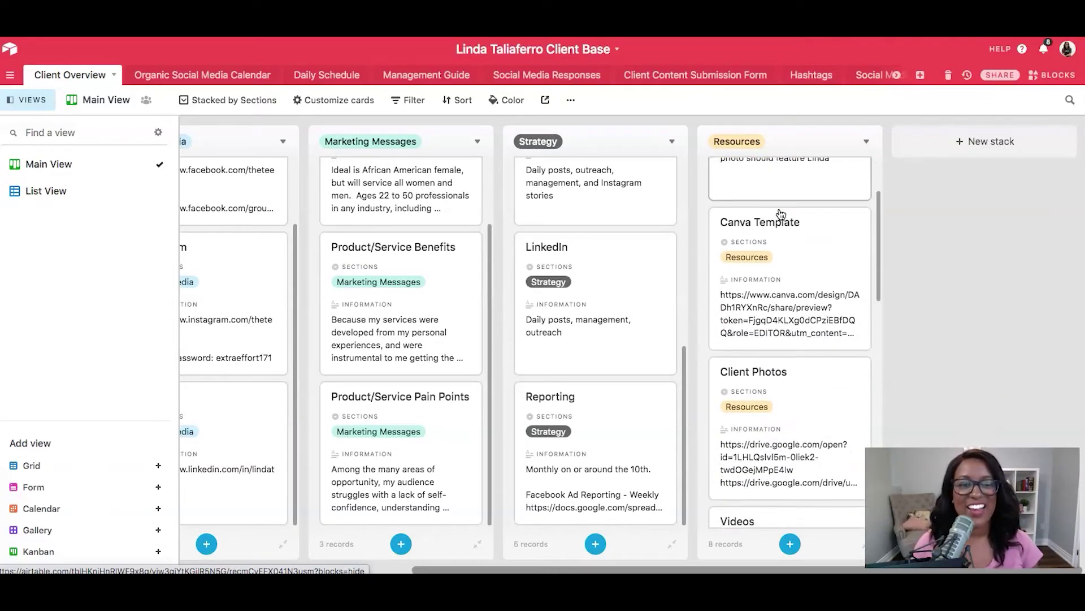
scroll(781, 214, down, 8)
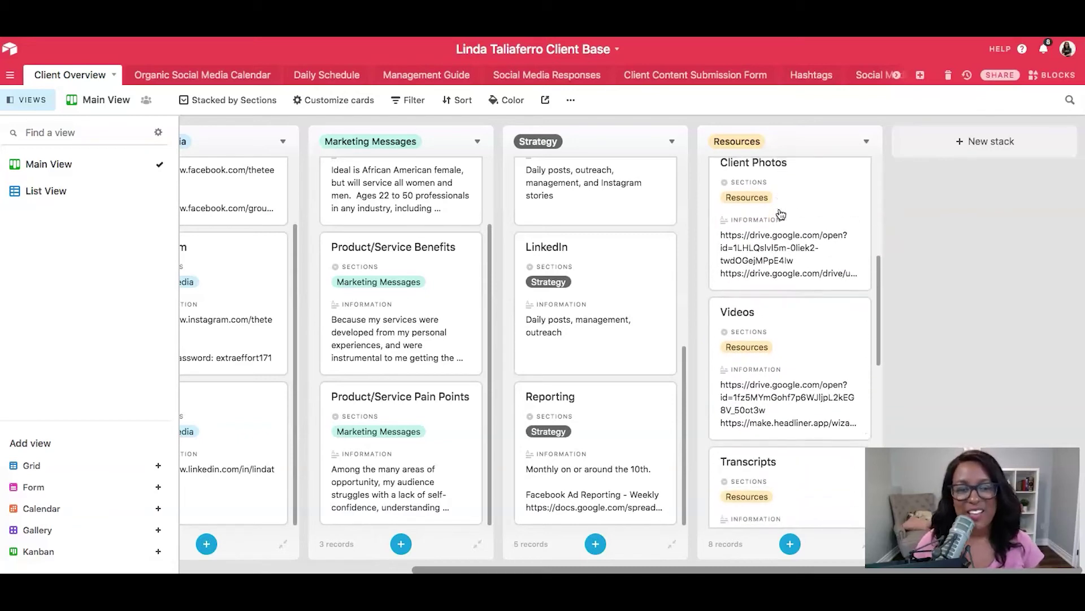
scroll(781, 213, down, 5)
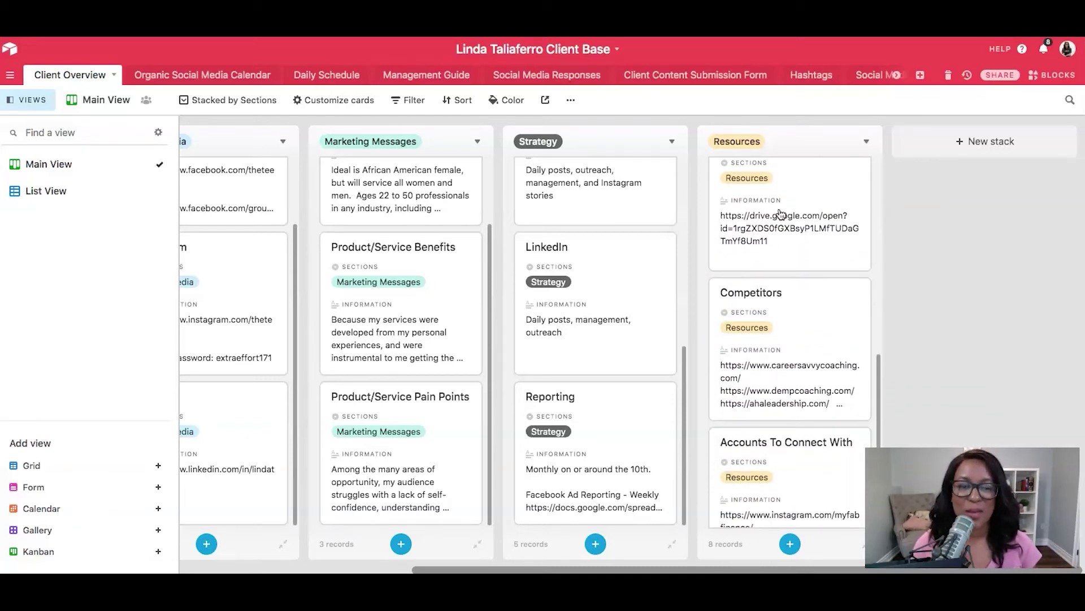
scroll(781, 214, down, 2)
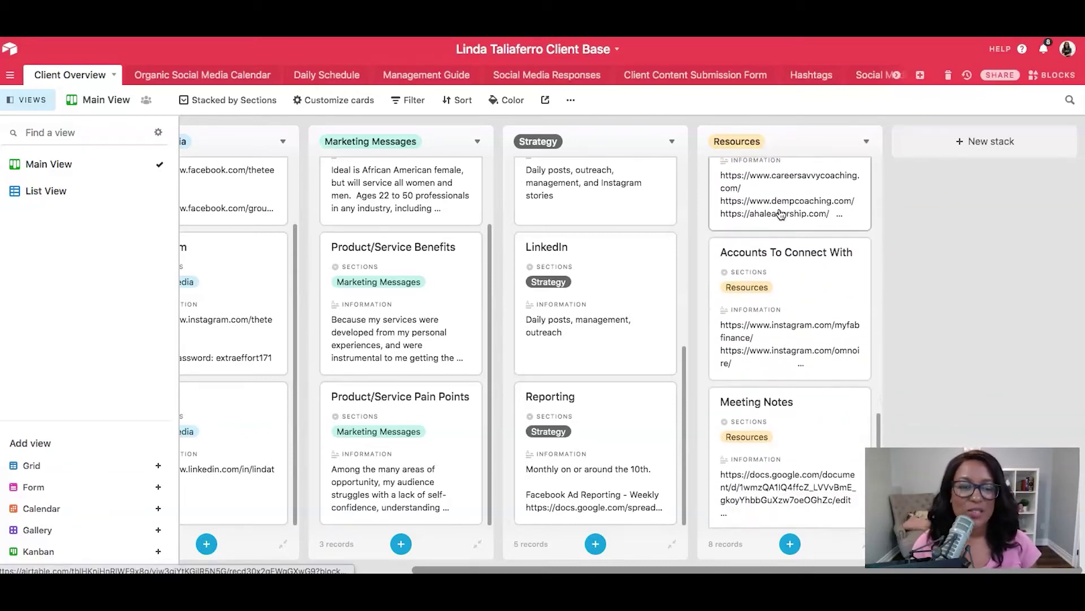
click(785, 399)
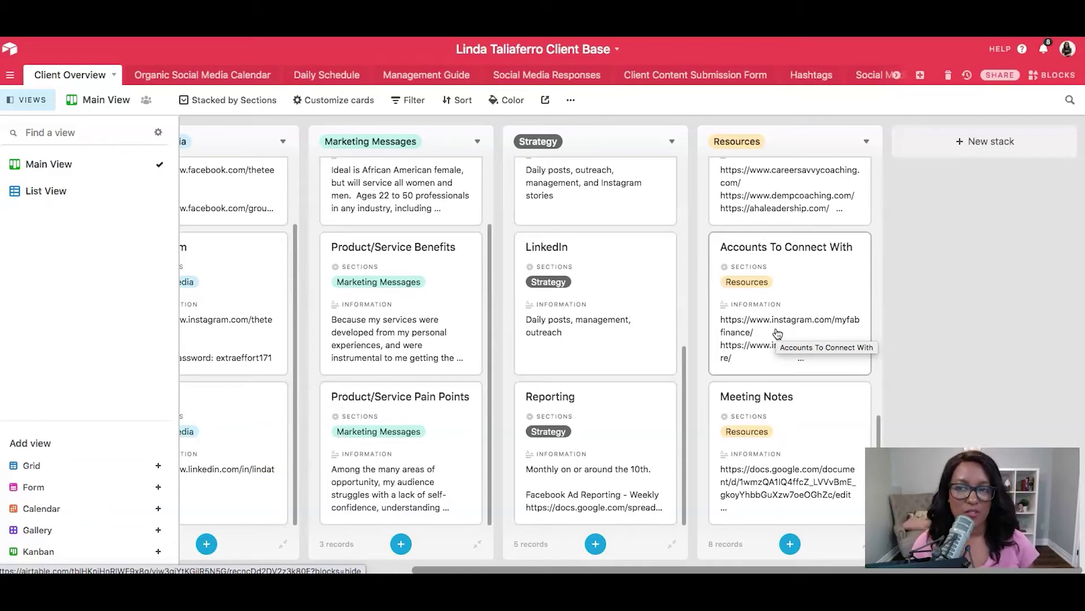
scroll(778, 334, left, 5)
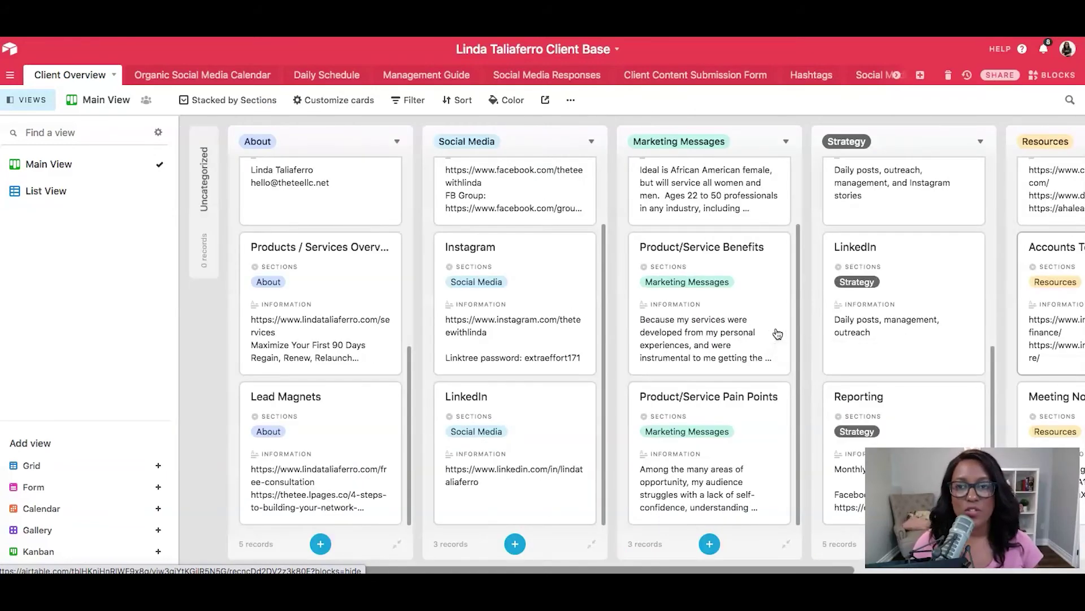
click(449, 237)
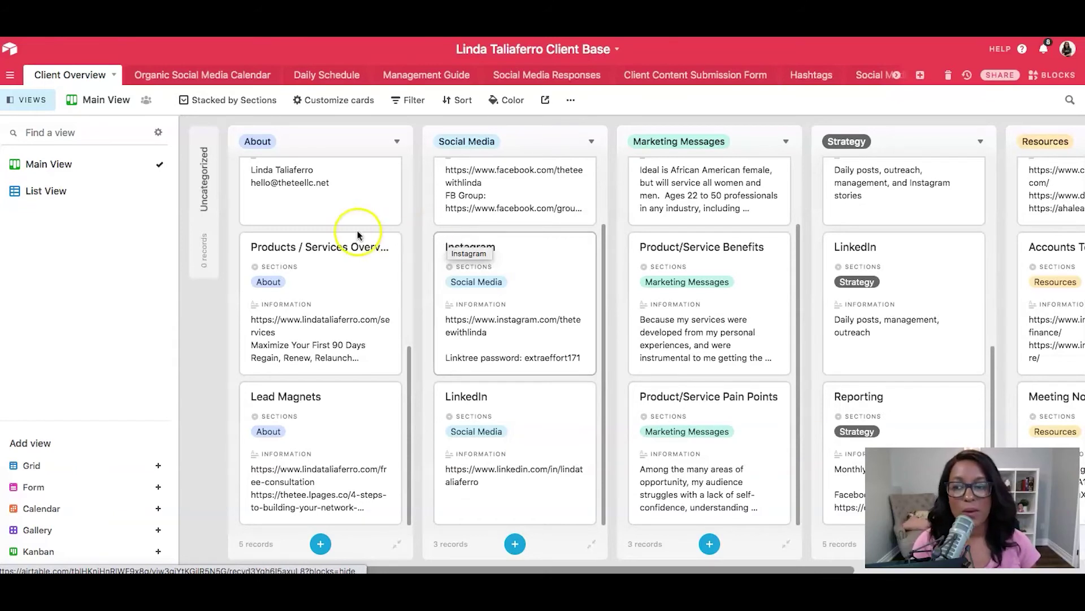
click(87, 171)
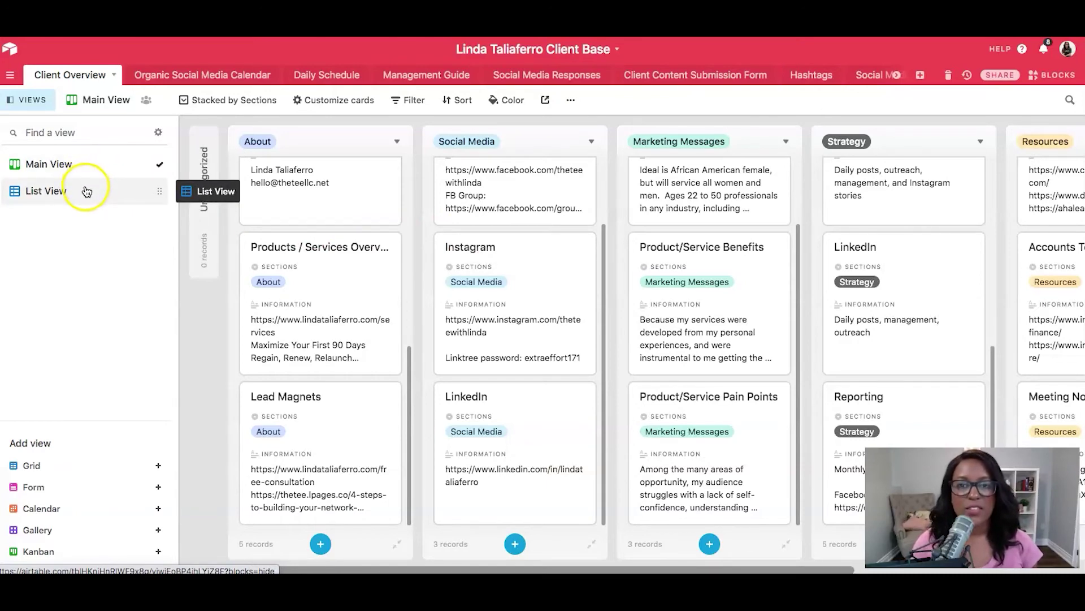
click(86, 191)
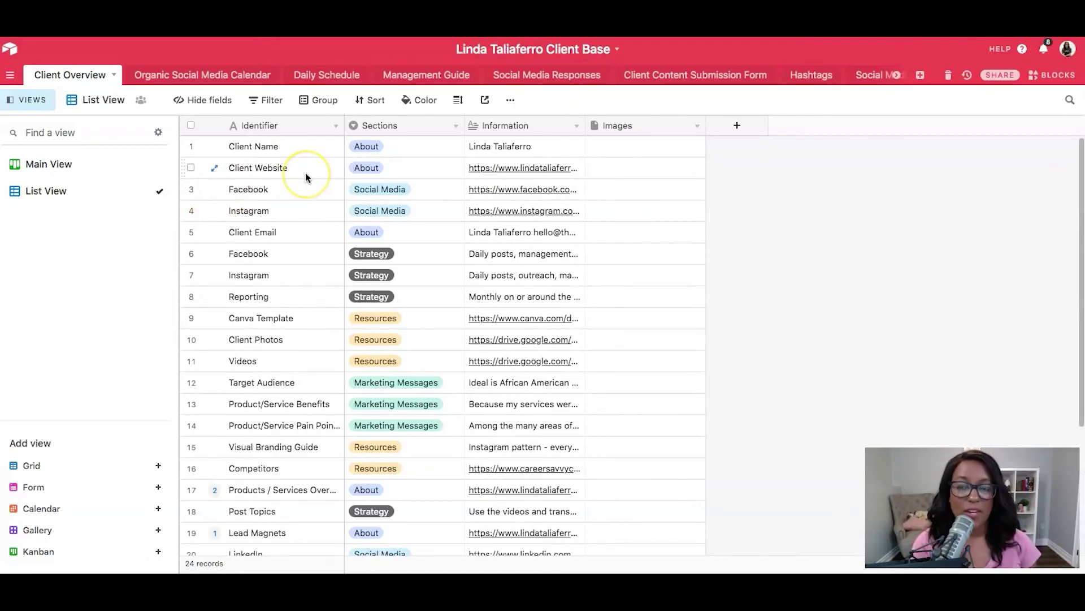
scroll(306, 172, down, 5)
scroll(305, 173, up, 5)
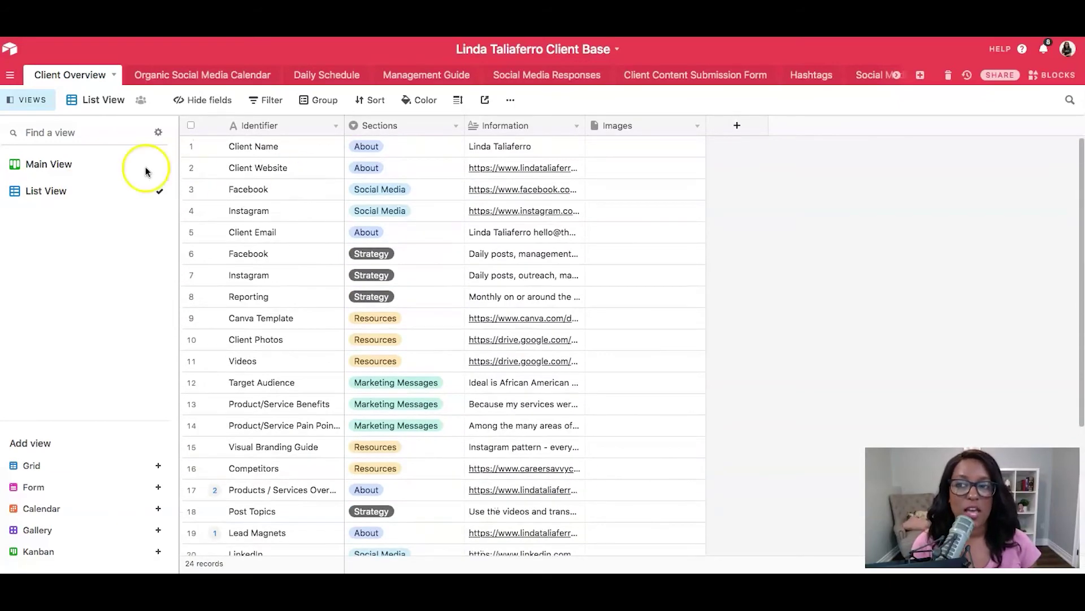
click(79, 165)
drag(81, 167, 124, 167)
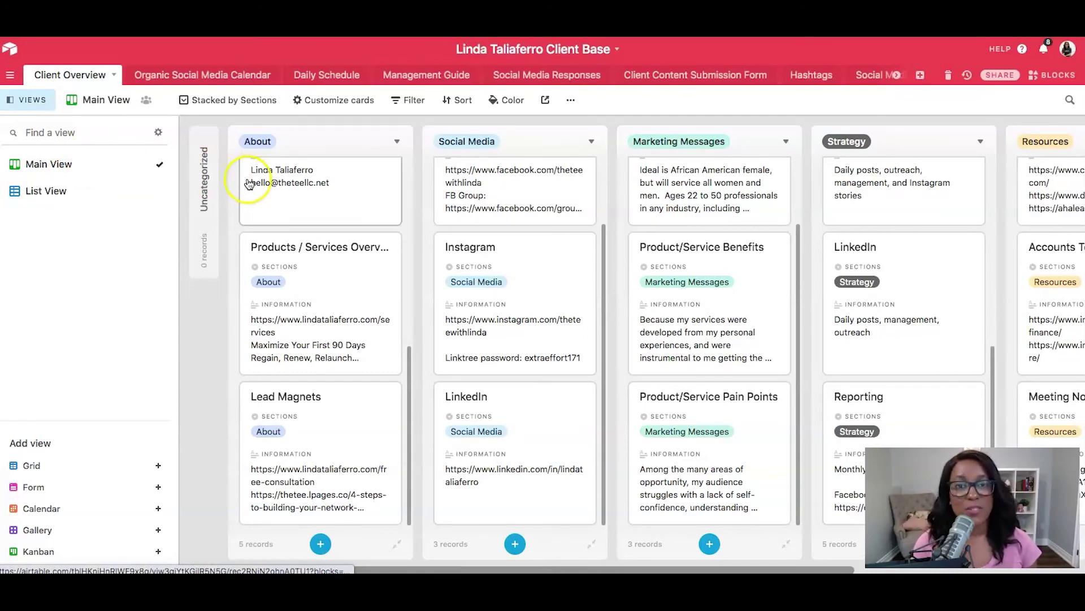
drag(249, 184, 252, 184)
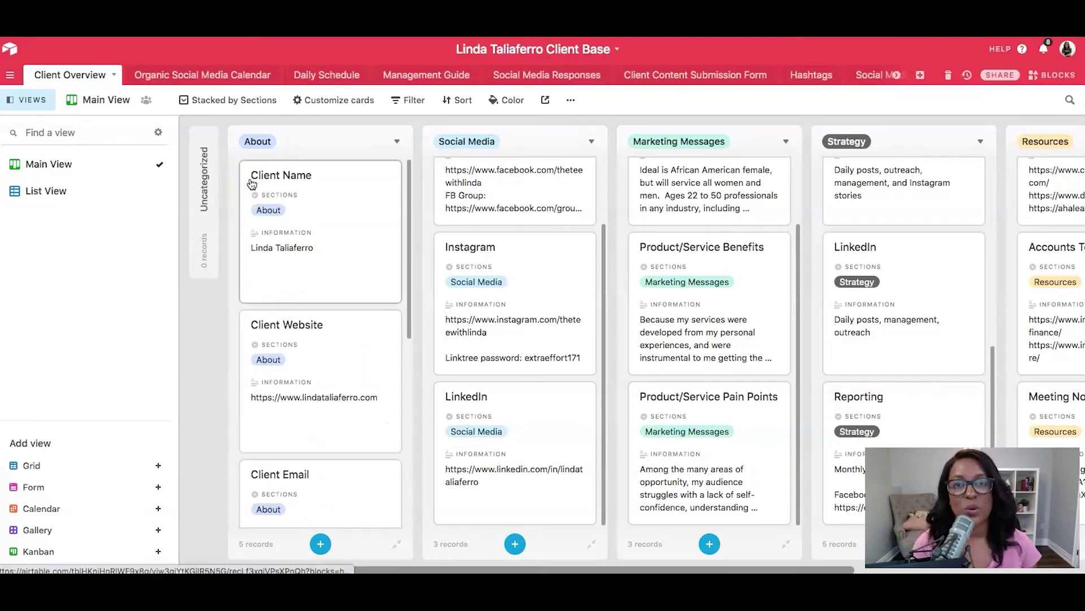